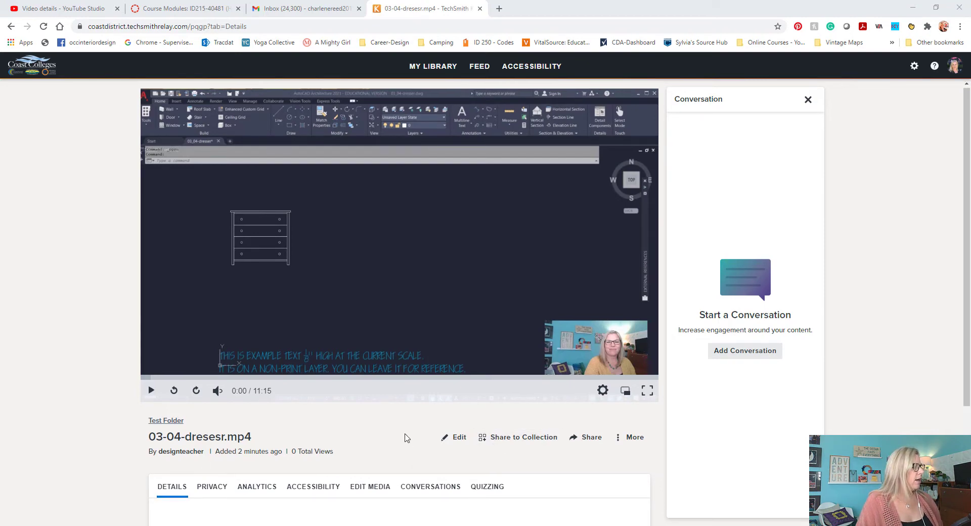
Add an automatically generated Speech-to-Text caption track to 03-04-dresesr.mp4 from its accessibility settings.
scroll(364, 405, down, 2)
click(320, 357)
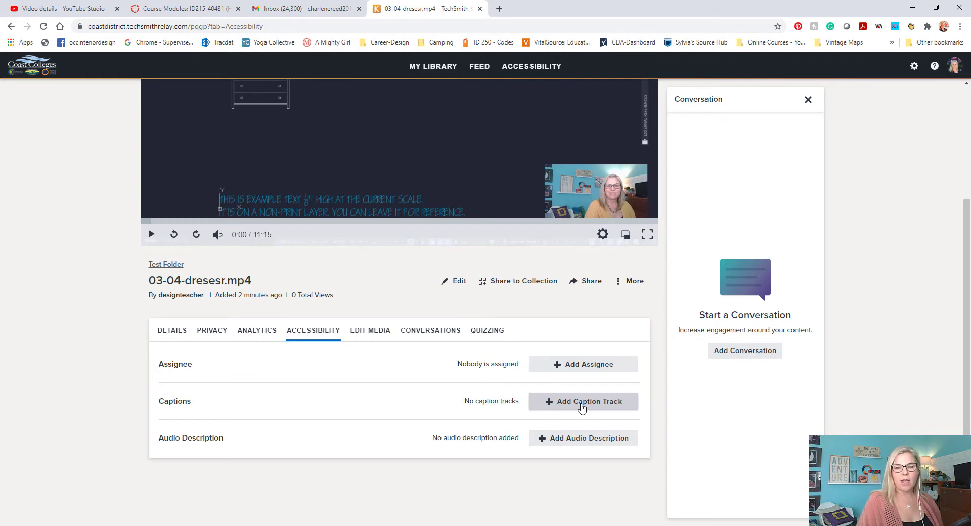
click(582, 408)
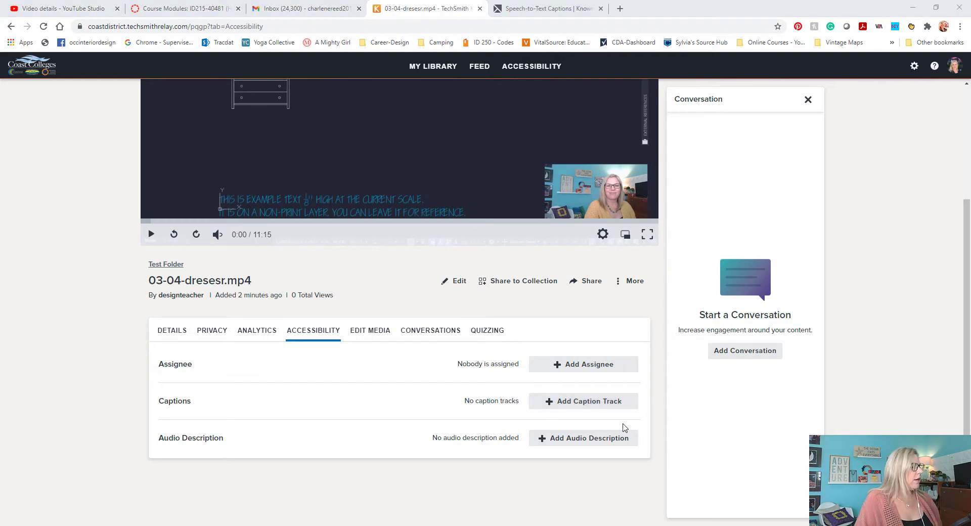
click(604, 405)
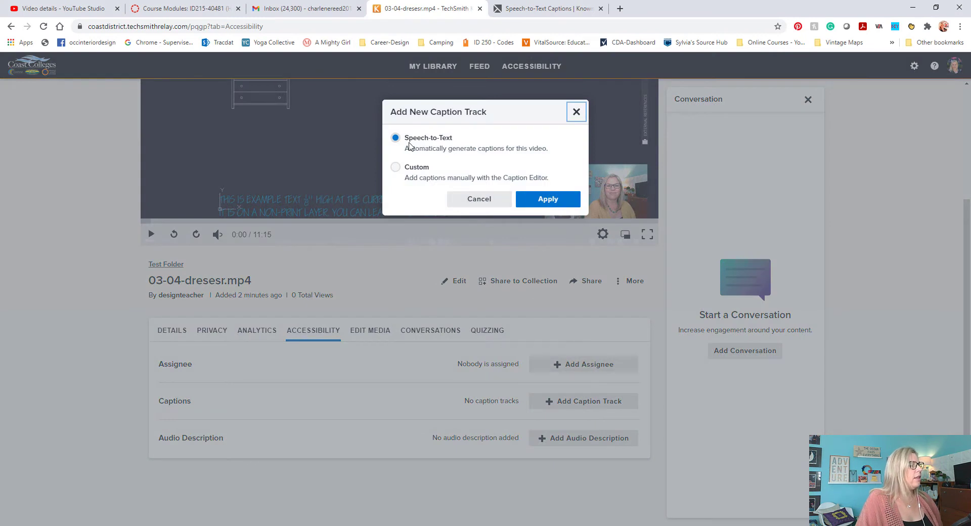
click(553, 200)
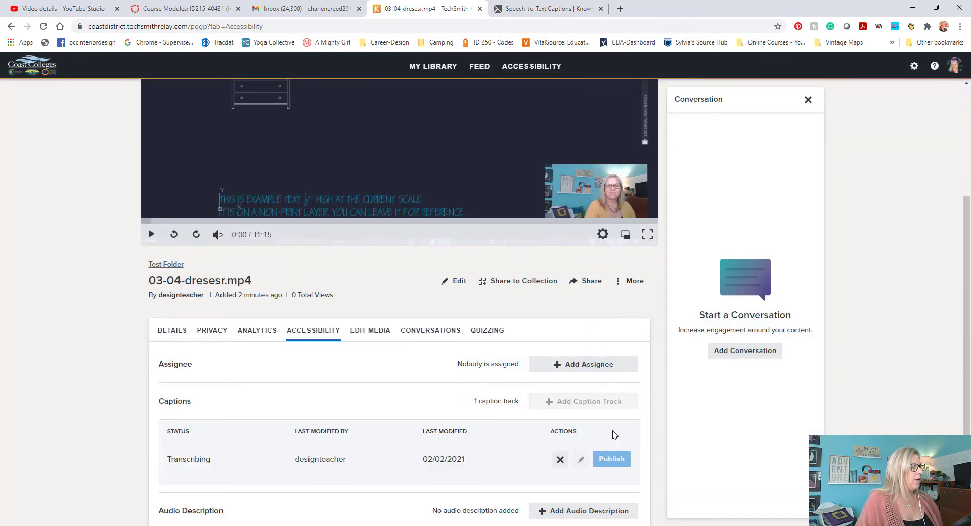
Open the generated caption track for editing and look through the captions over the first two minutes of the video.
scroll(613, 433, down, 1)
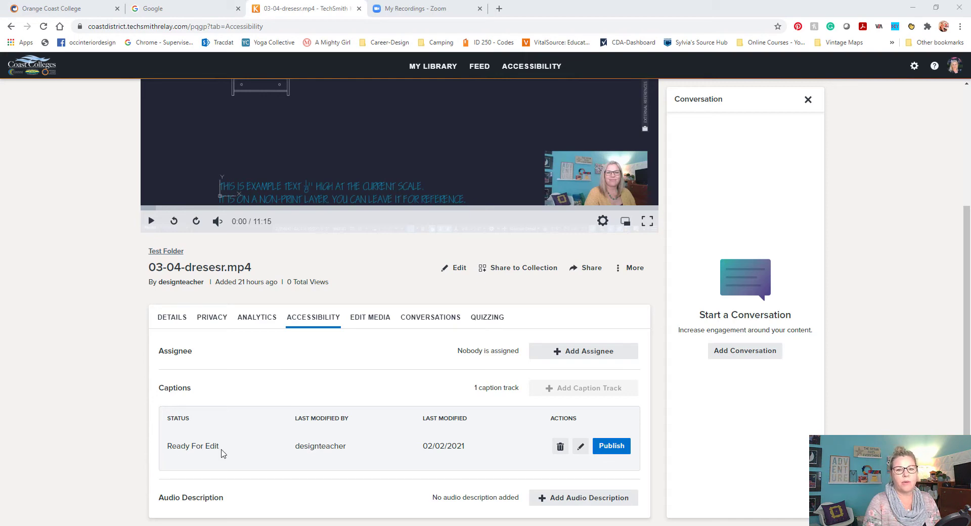
click(581, 447)
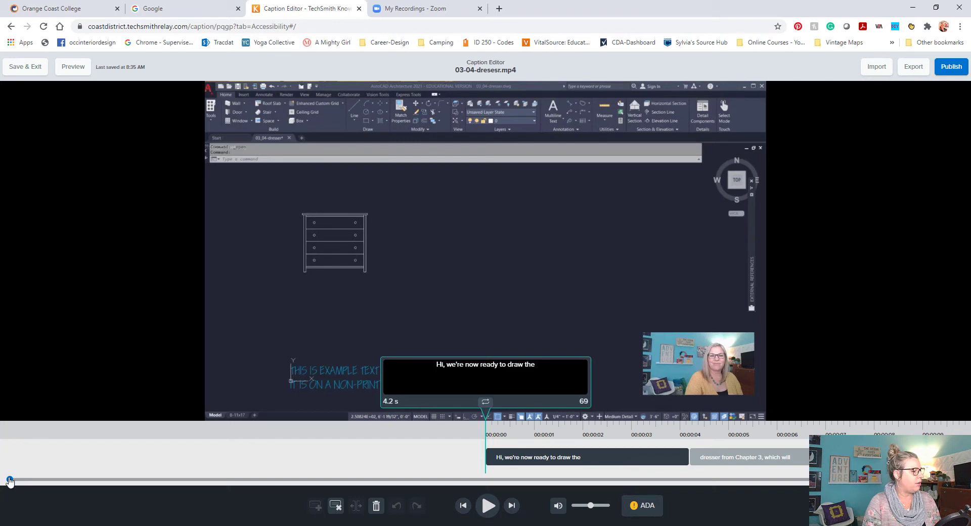
drag(10, 479, 101, 497)
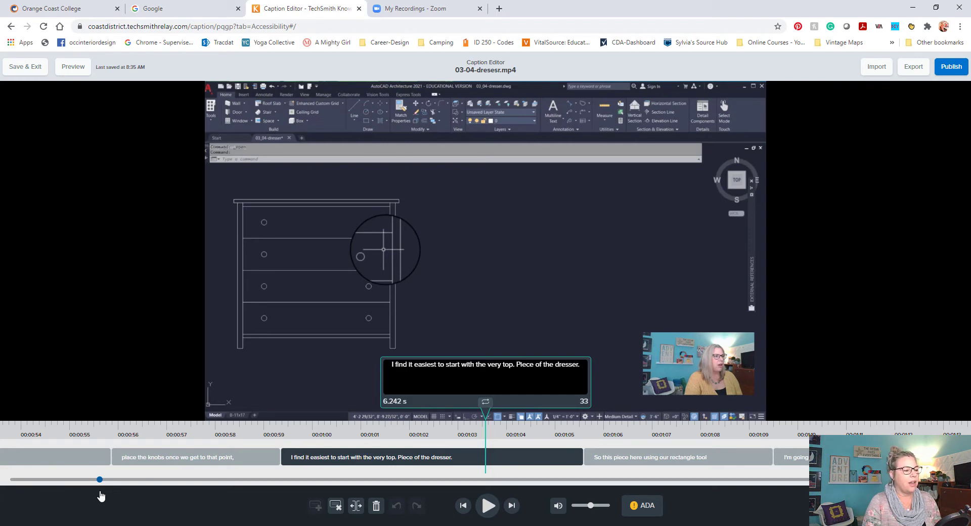
drag(101, 496, 183, 508)
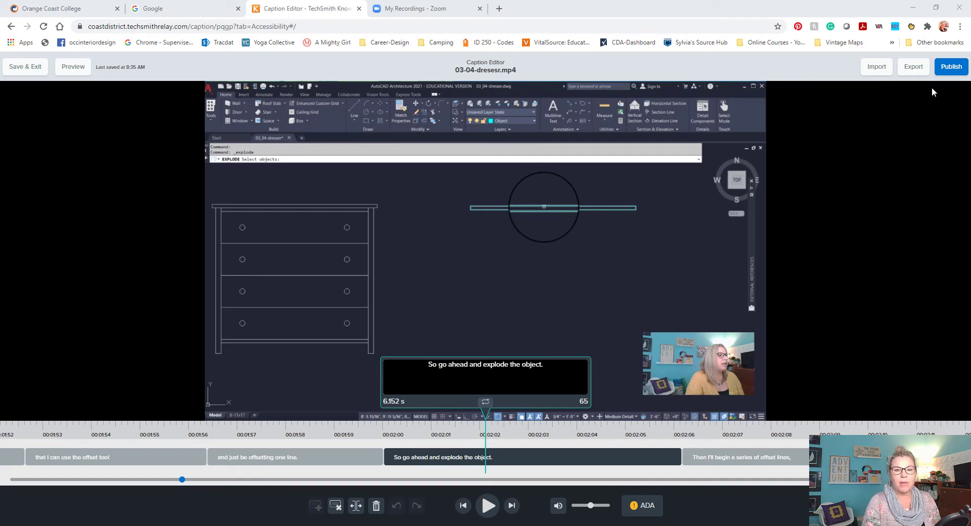
Export the captions in SubRip (.srt) format and save the file as 03_04_dresesr_mp4.srt.
click(908, 69)
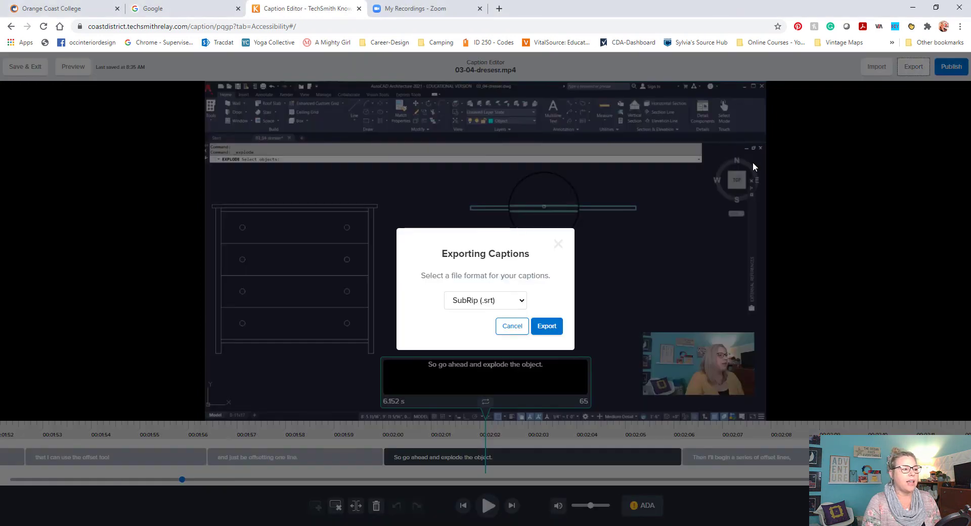
click(521, 302)
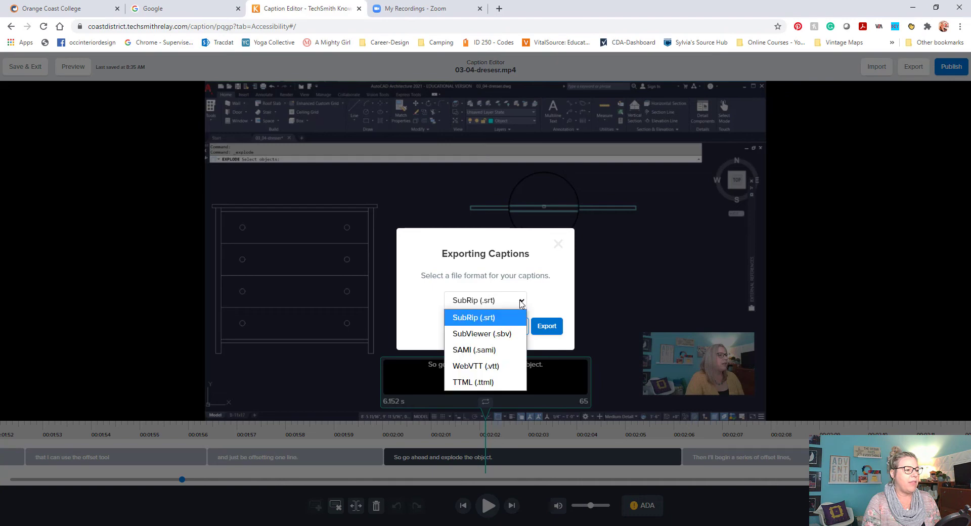
click(485, 319)
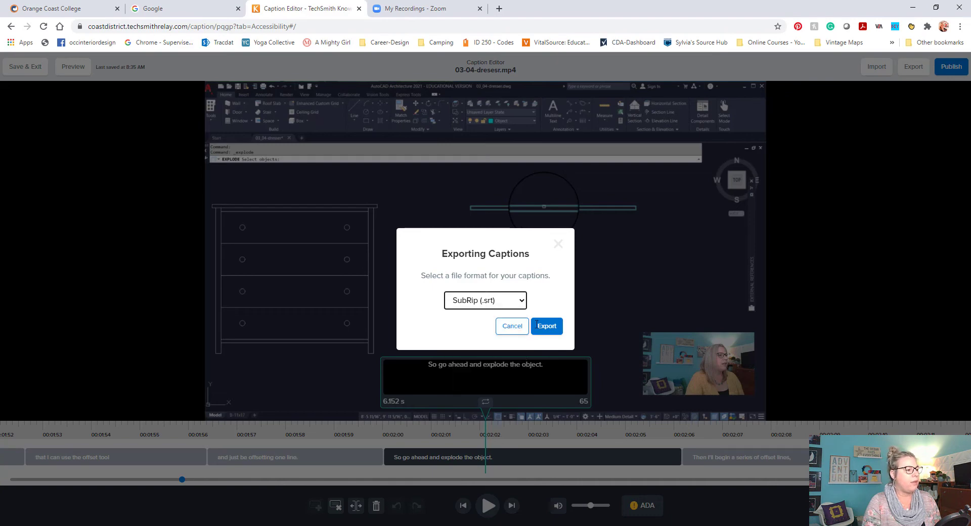
click(547, 326)
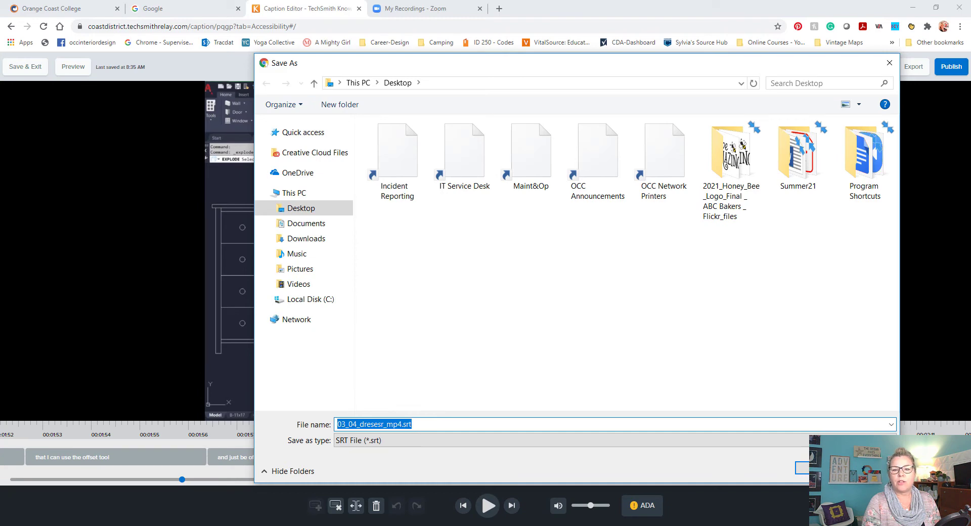
key(Return)
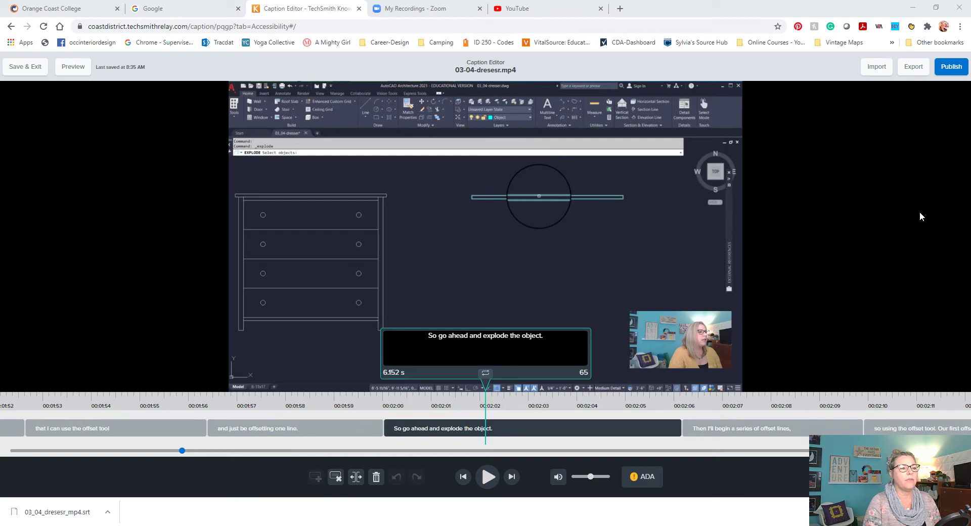
Publish the captions to the video and exit the caption editor.
click(950, 67)
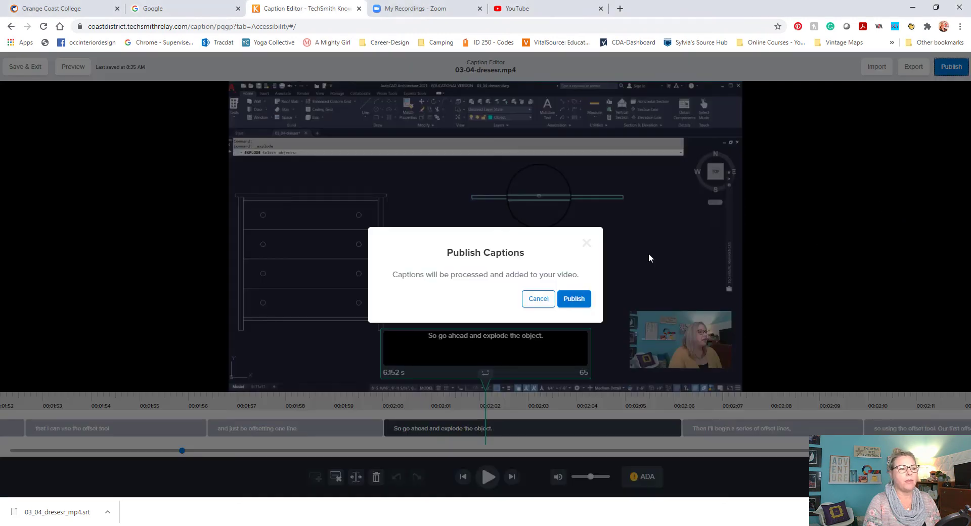
click(573, 299)
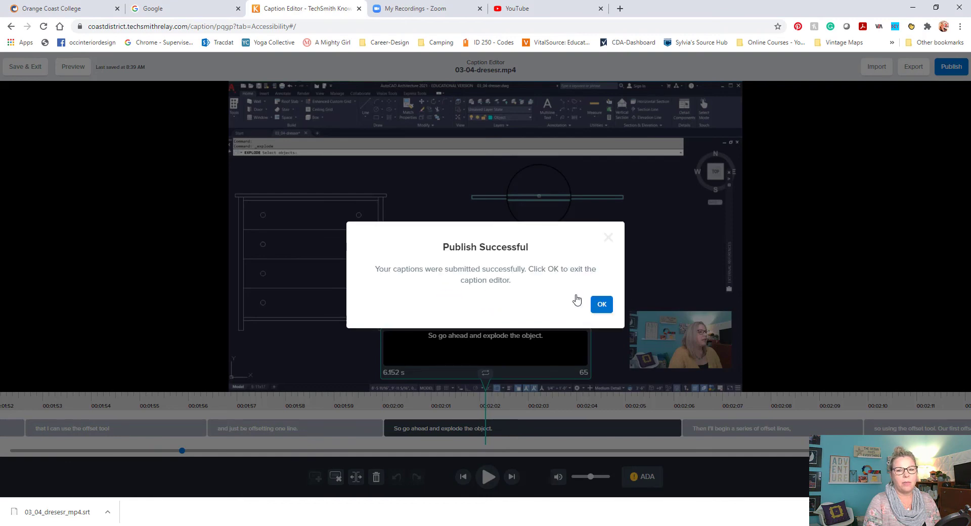
click(602, 304)
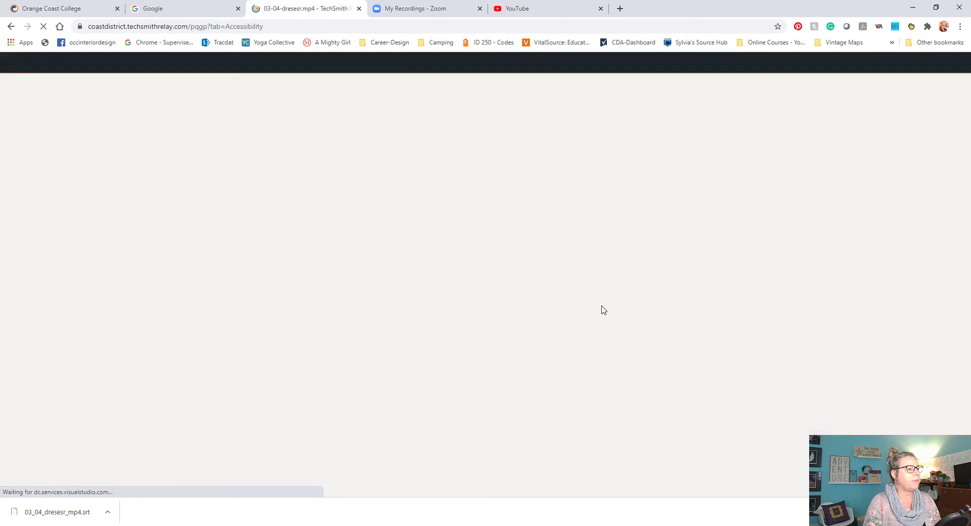
Set the video's privacy so that only people with the link can view it.
scroll(429, 303, down, 3)
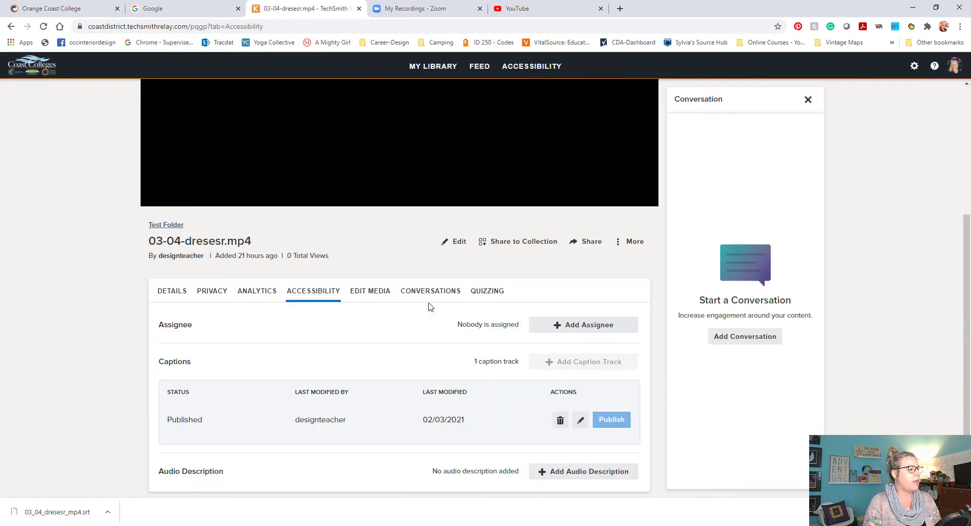
click(217, 293)
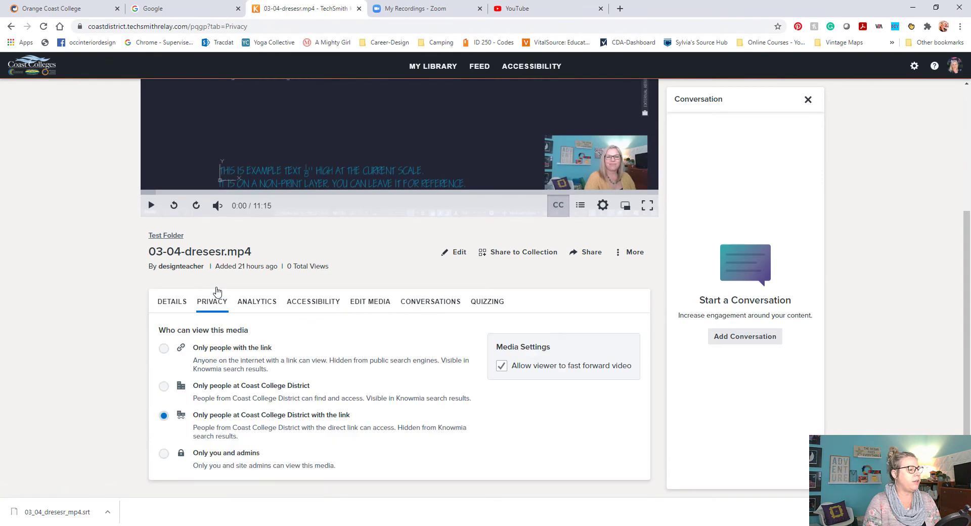
click(164, 349)
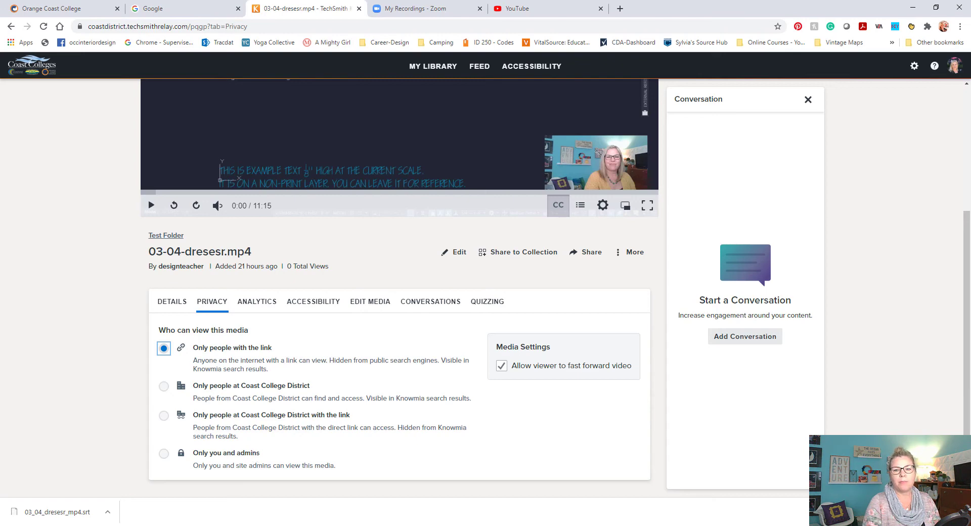
Switch to YouTube Studio and open the subtitles page of the video 03 04 dresesr from its additional details.
key(ctrl+5)
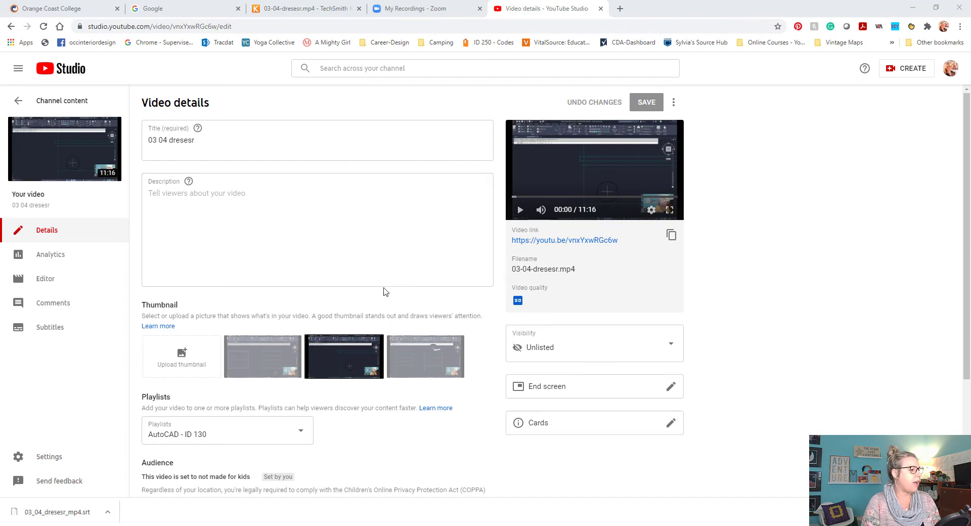
scroll(371, 282, down, 3)
scroll(371, 282, down, 1)
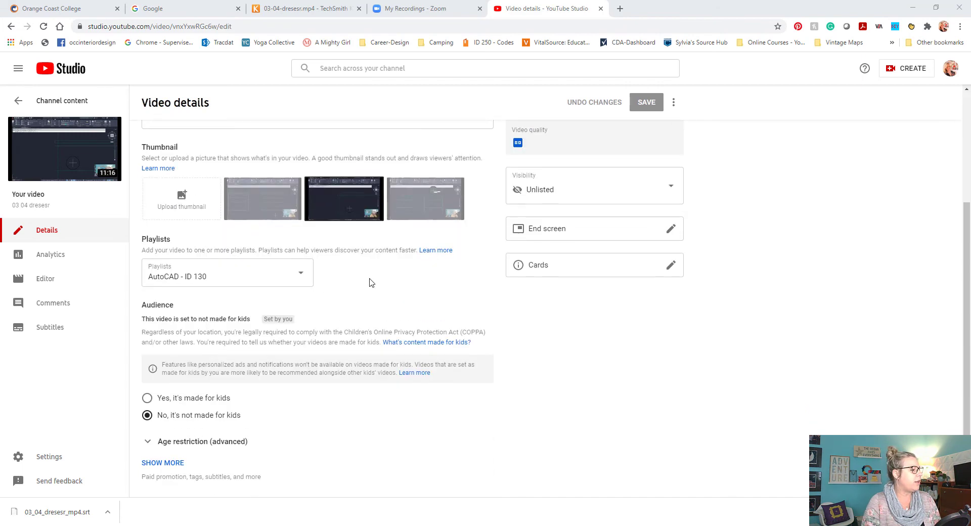
click(163, 462)
scroll(193, 452, down, 6)
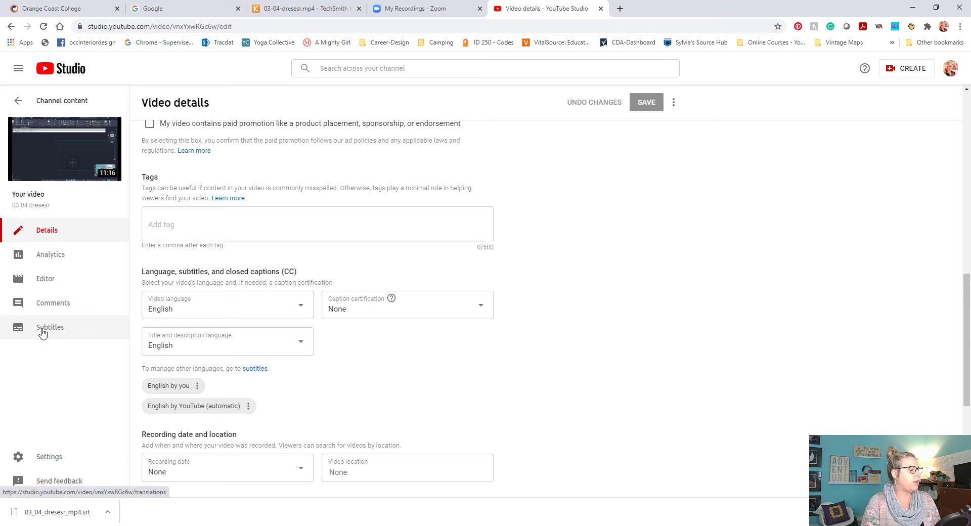
click(254, 369)
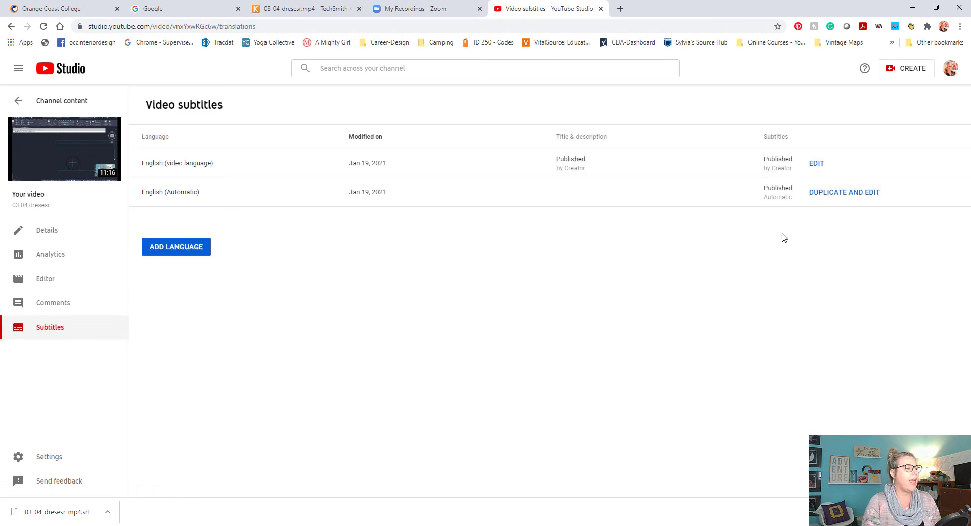
Duplicate the automatic English track over the existing draft and replace its text by uploading 03_04_dresesr_mp4.srt with timing.
click(858, 195)
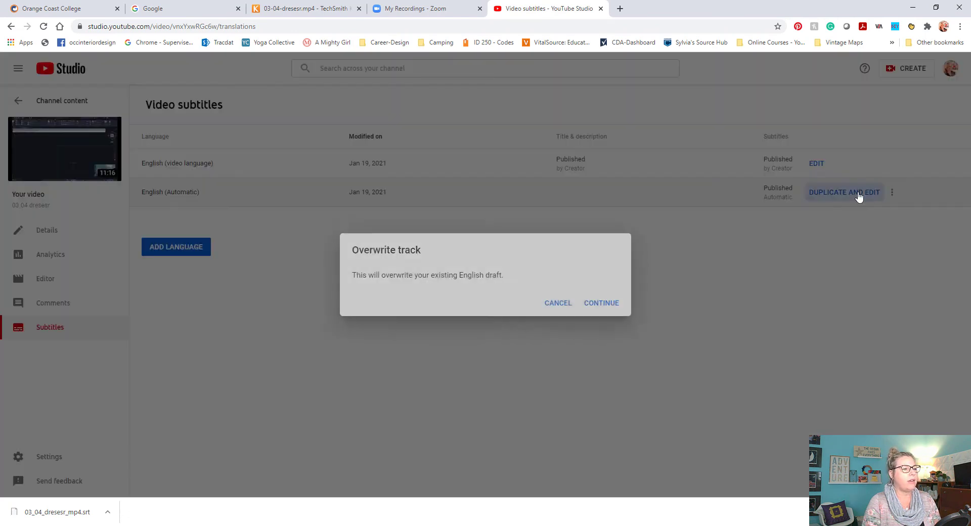
click(601, 303)
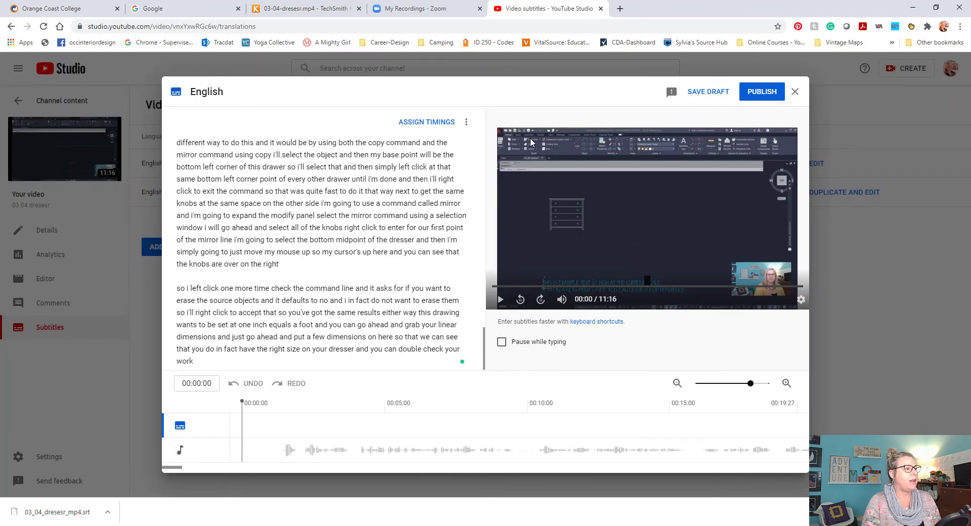
click(466, 128)
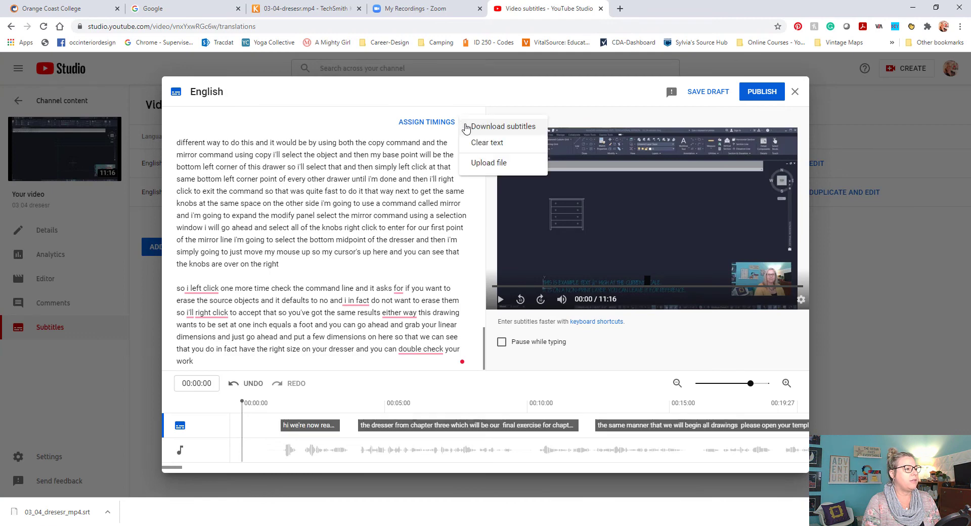
click(490, 164)
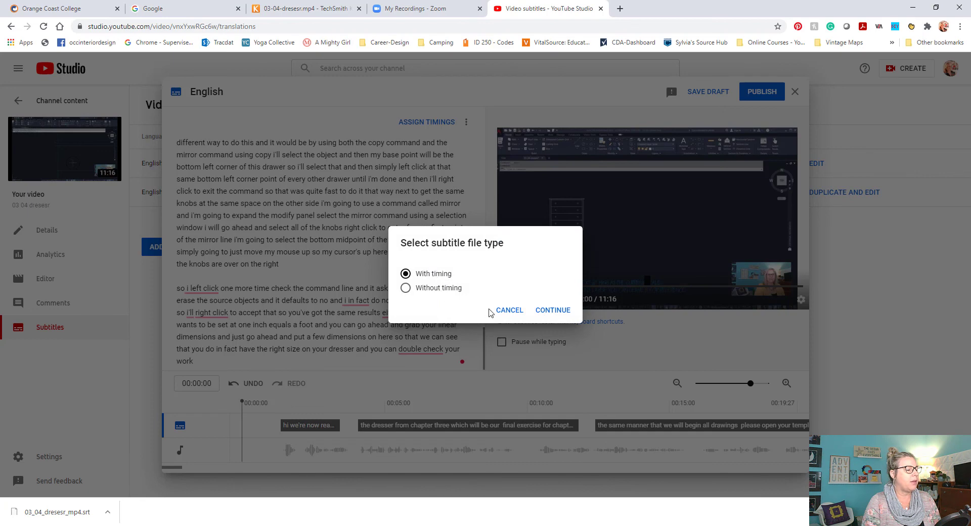
click(553, 310)
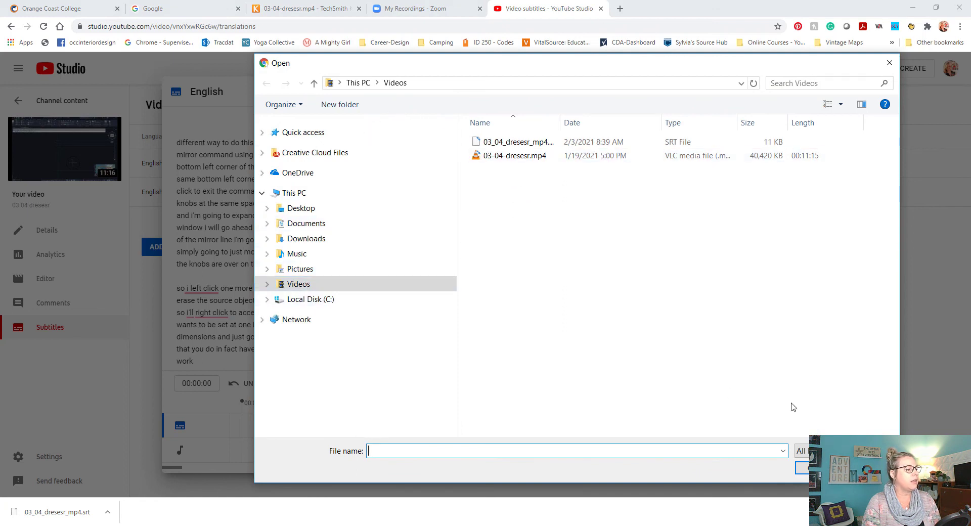
click(802, 450)
key(Return)
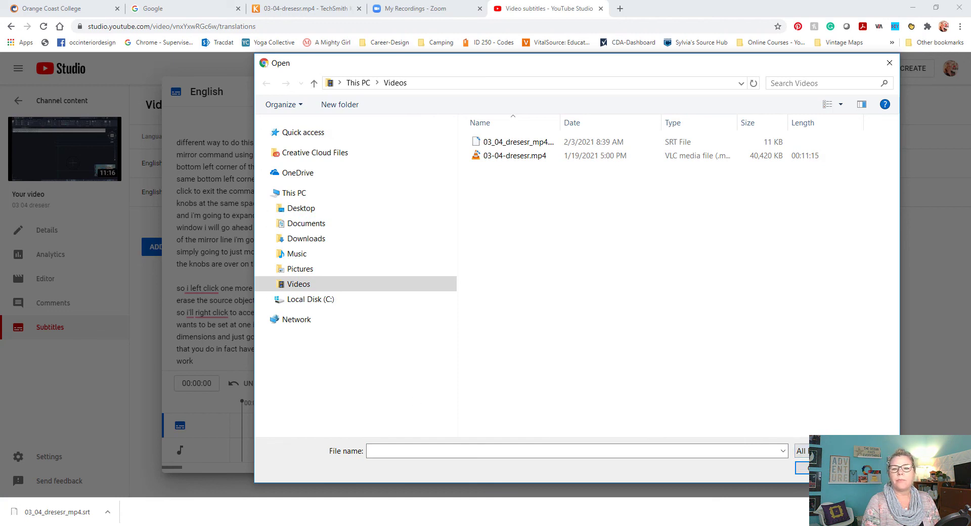
double_click(520, 143)
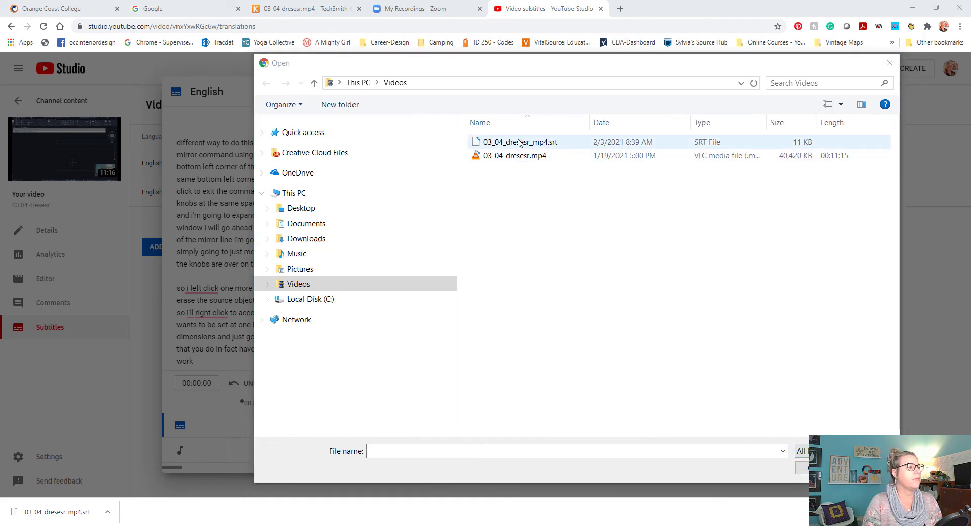
click(520, 143)
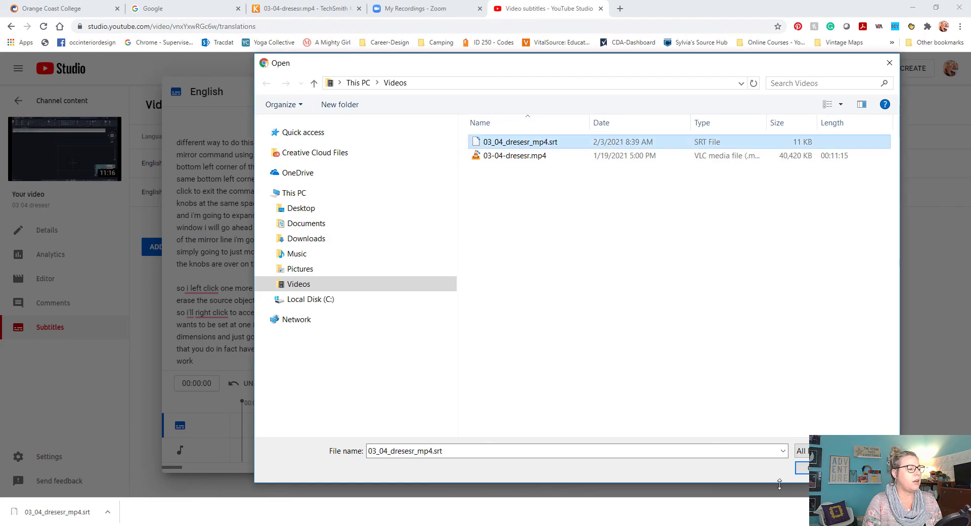
key(Return)
click(554, 309)
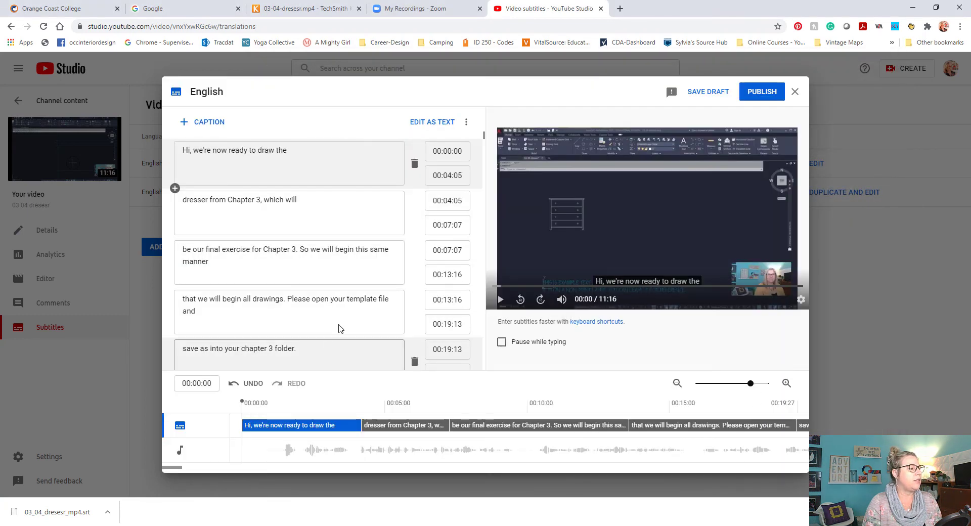
Review the uploaded English captions and their timings through the first two and a half minutes.
scroll(352, 241, down, 1)
scroll(352, 241, down, 10)
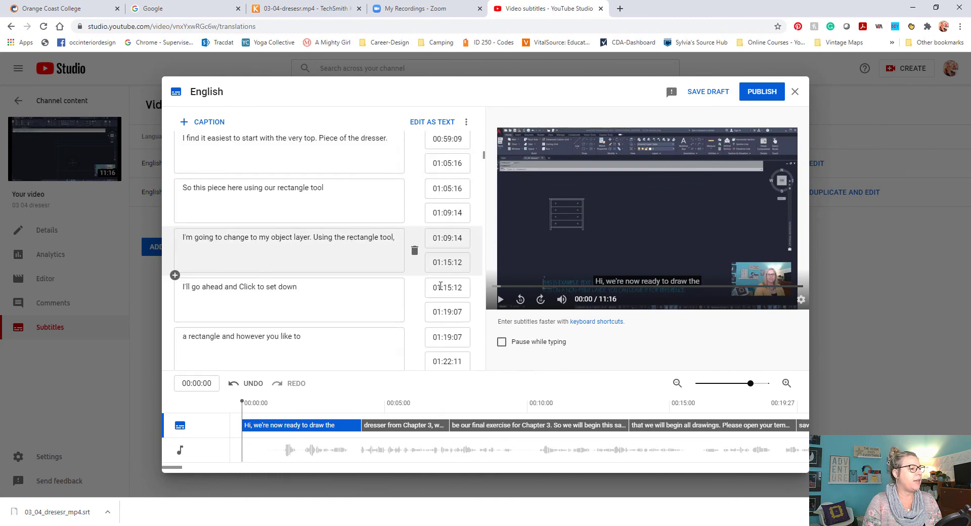
scroll(312, 301, down, 4)
scroll(312, 301, down, 3)
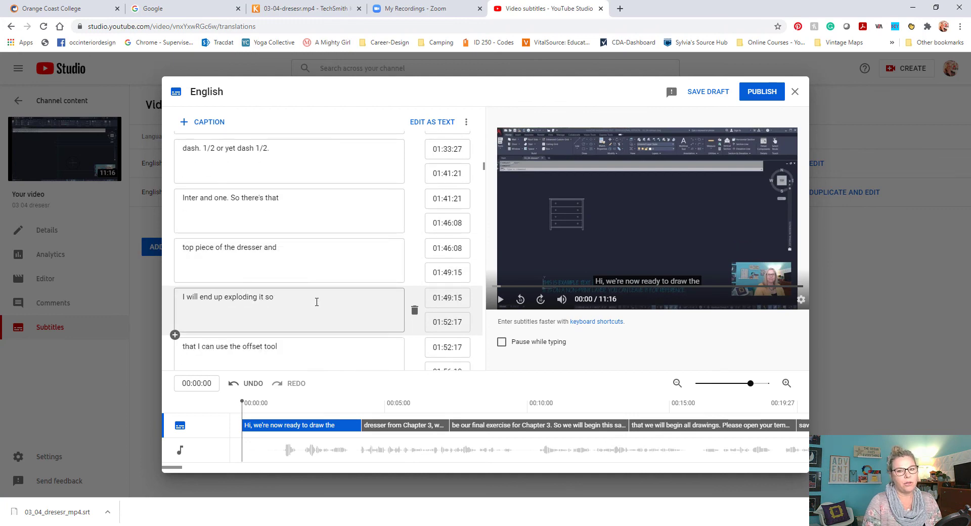
scroll(317, 302, down, 3)
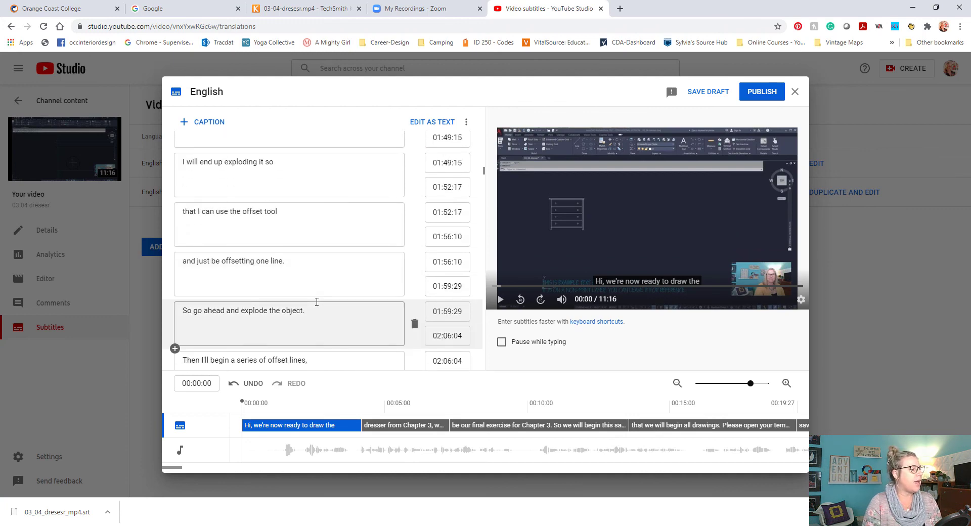
scroll(316, 302, down, 4)
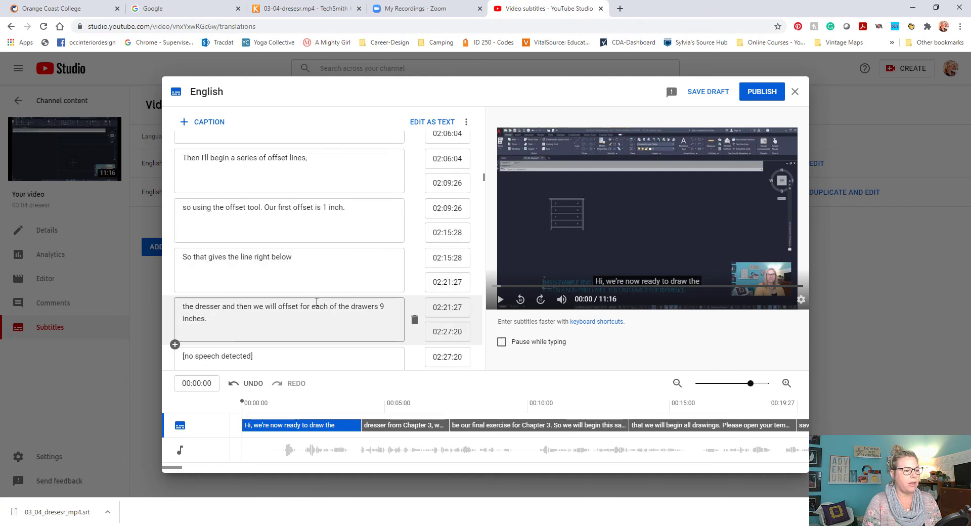